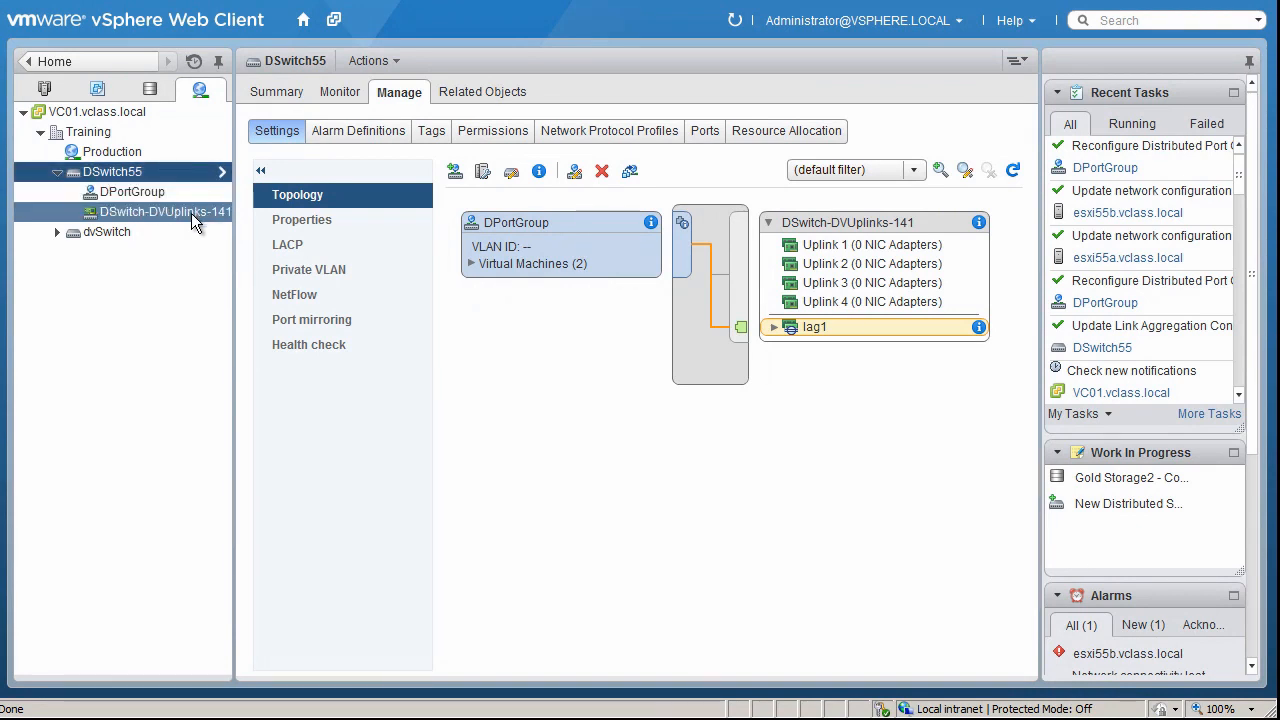
Enable traffic filtering and marking in the policies of the DSwitch-DVUplinks-141 uplink port group
left_click(191, 213)
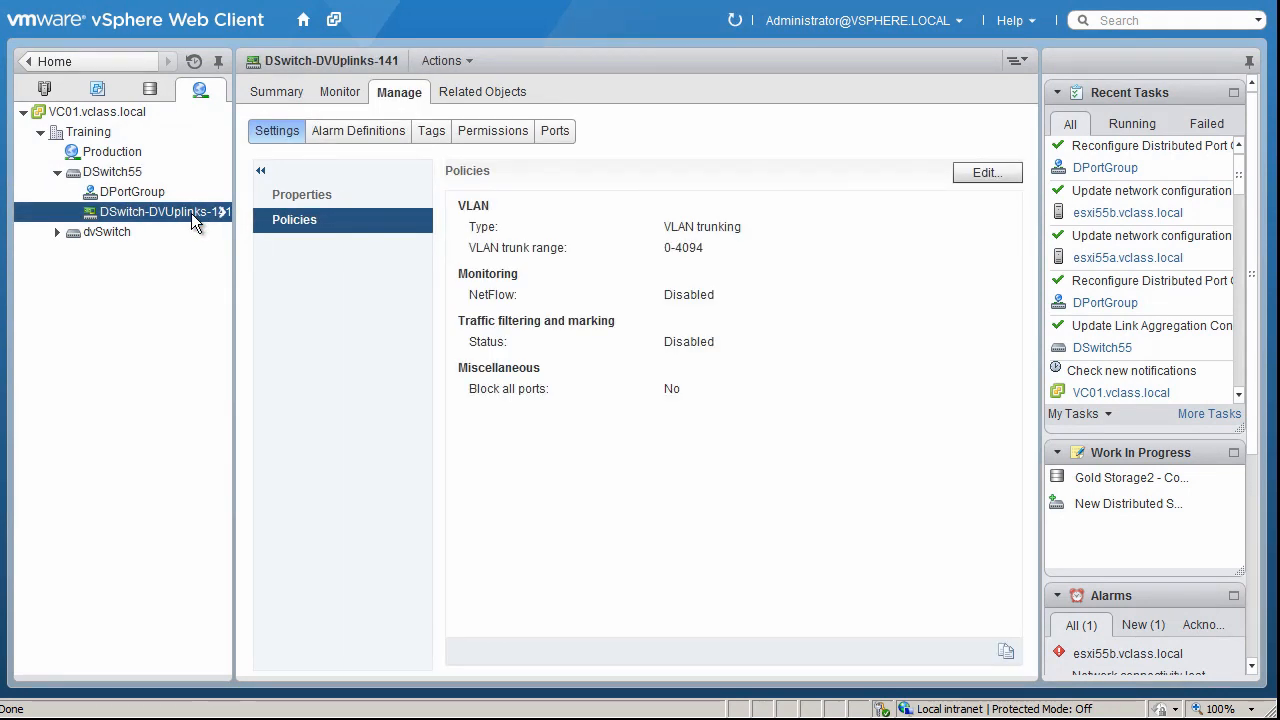
left_click(302, 224)
left_click(983, 176)
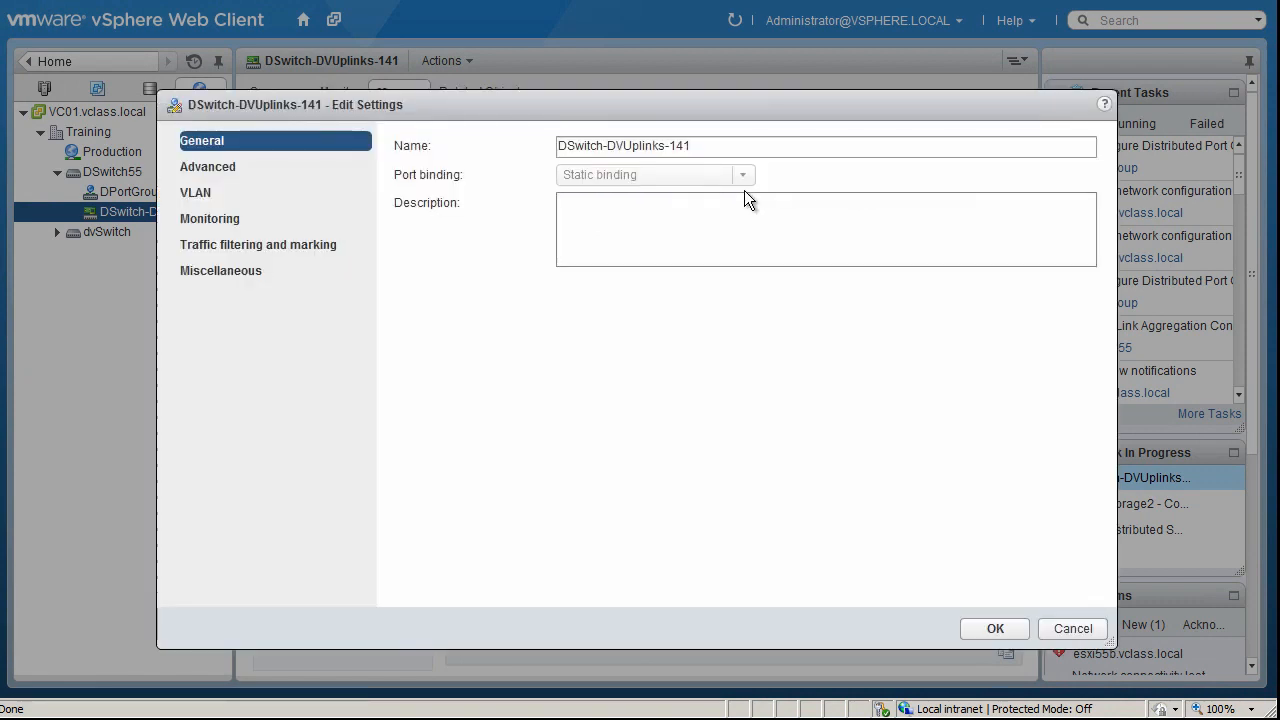
left_click(303, 249)
left_click(551, 147)
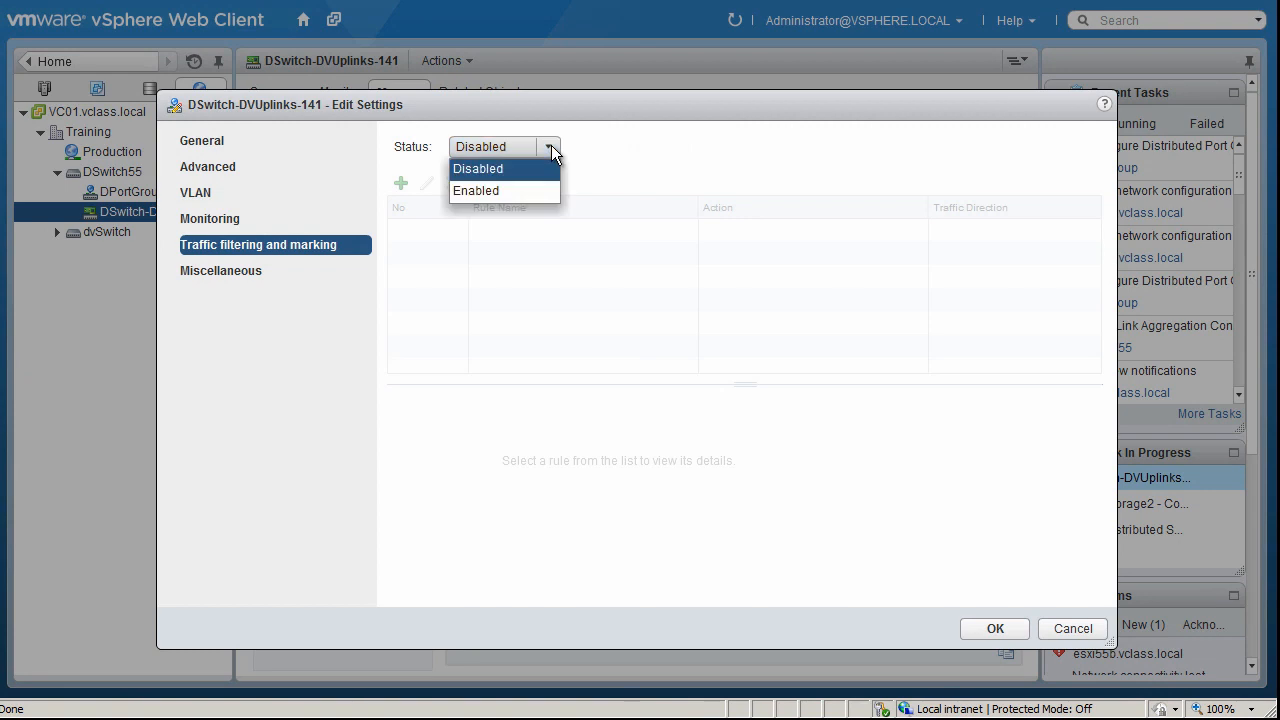
left_click(499, 191)
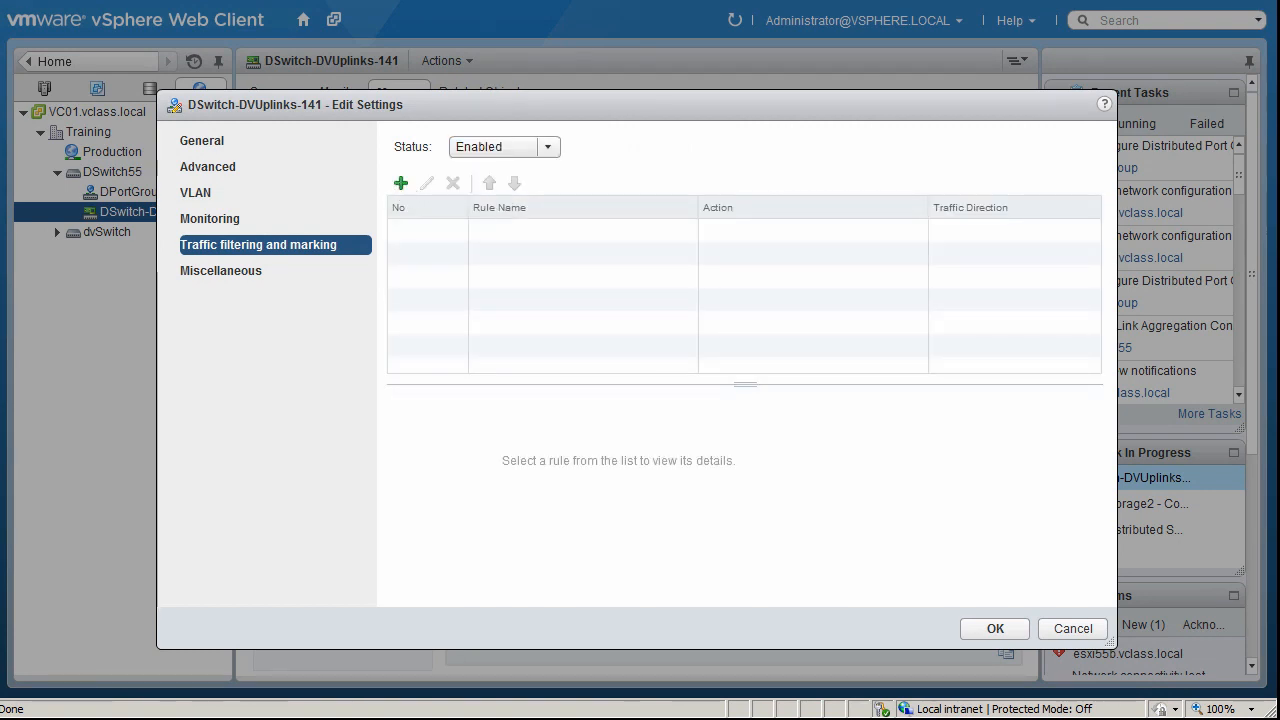
Start a new network traffic rule with the Allow action and review its traffic direction options, keeping Ingress/Egress
left_click(400, 183)
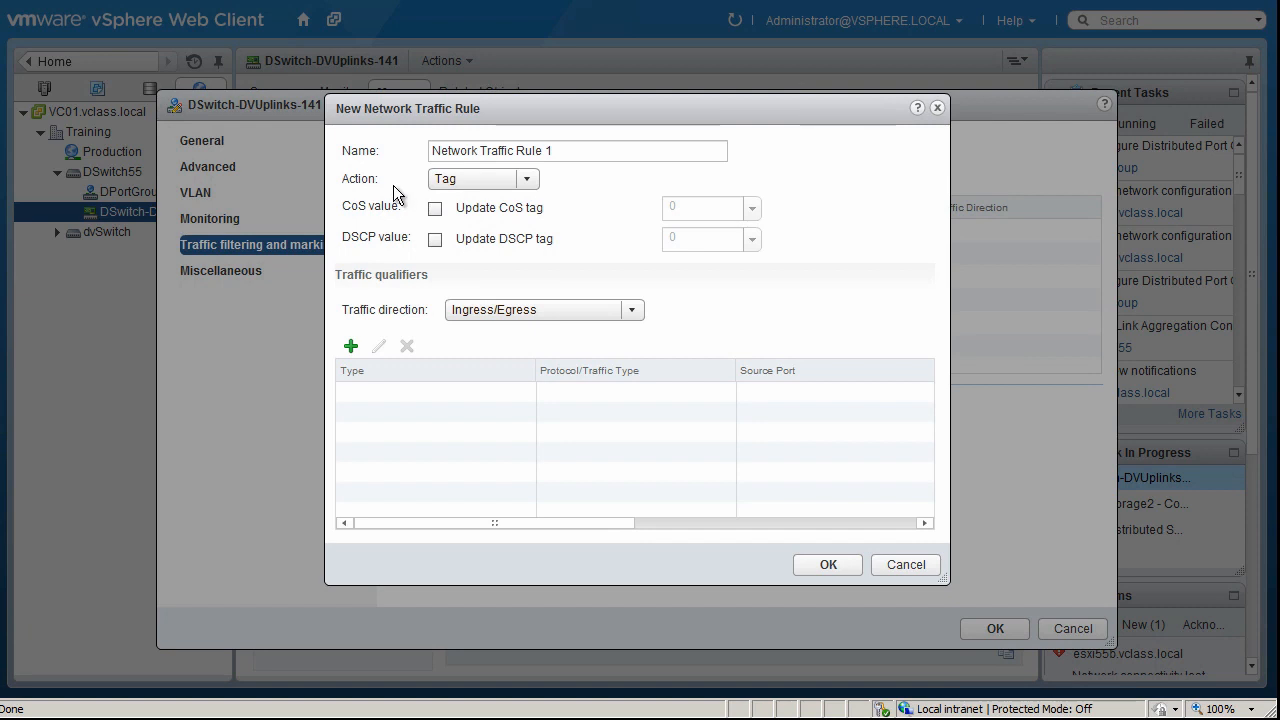
left_click(523, 180)
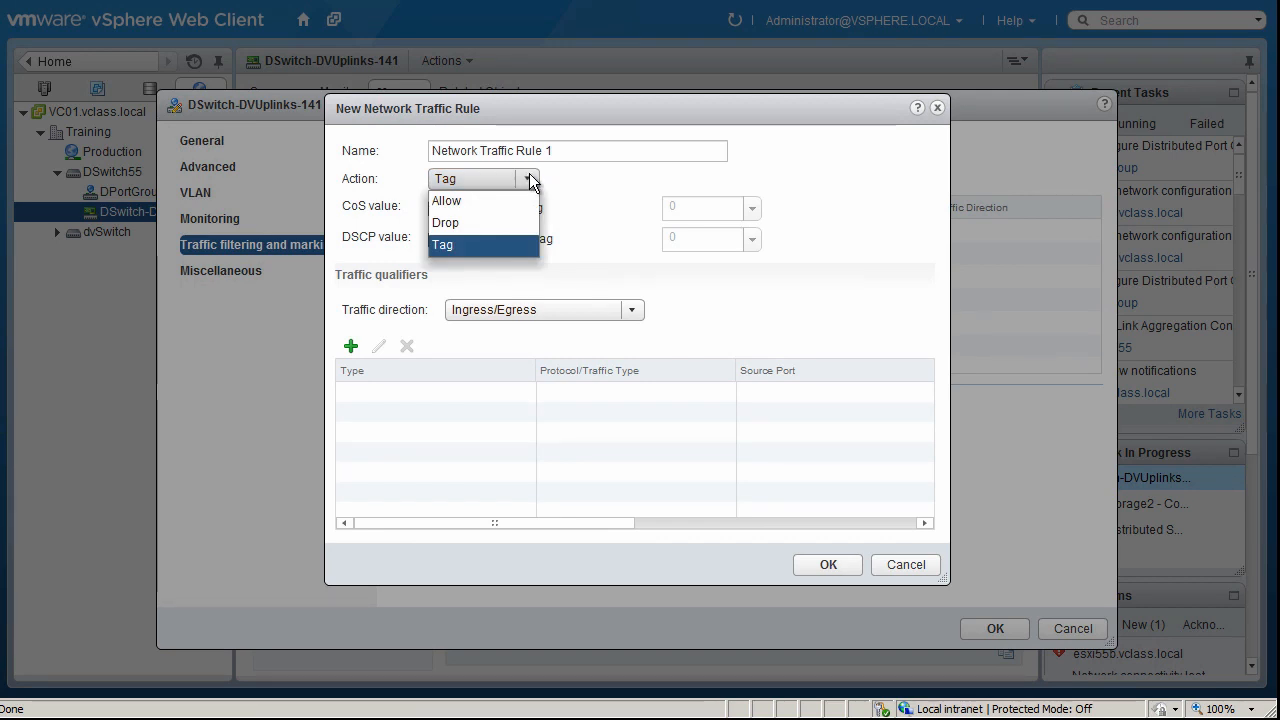
left_click(475, 200)
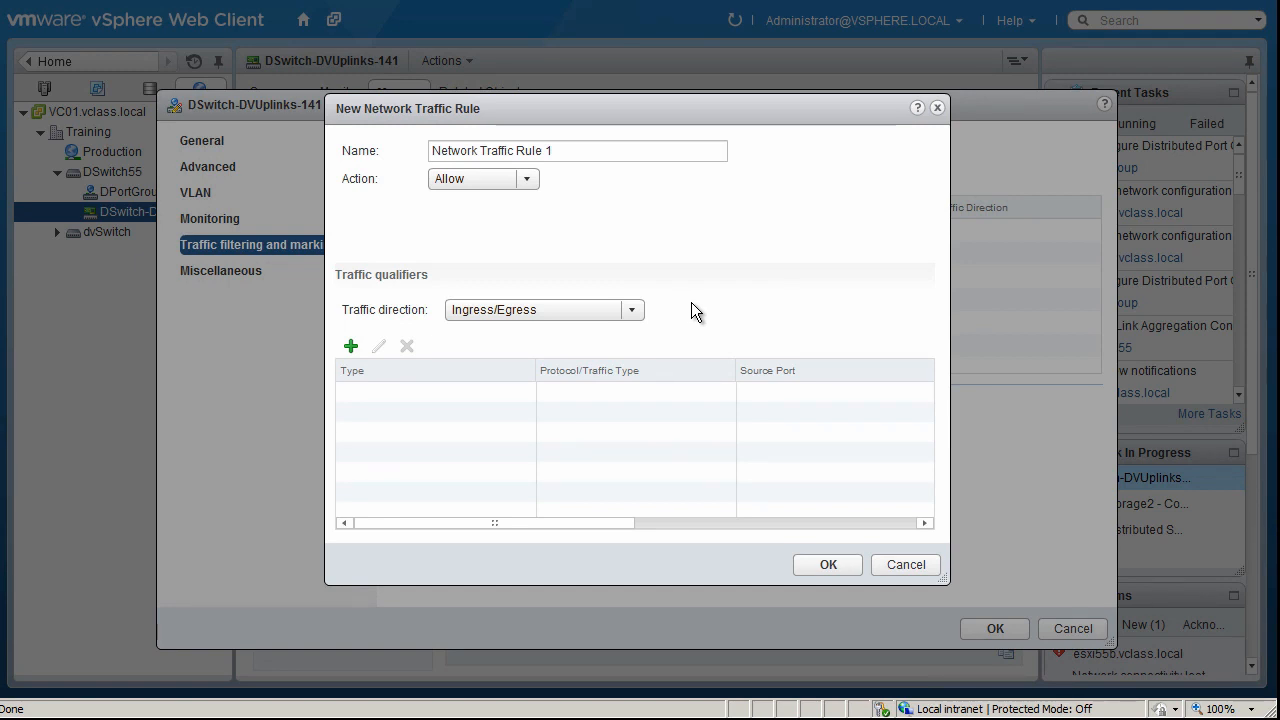
left_click(640, 312)
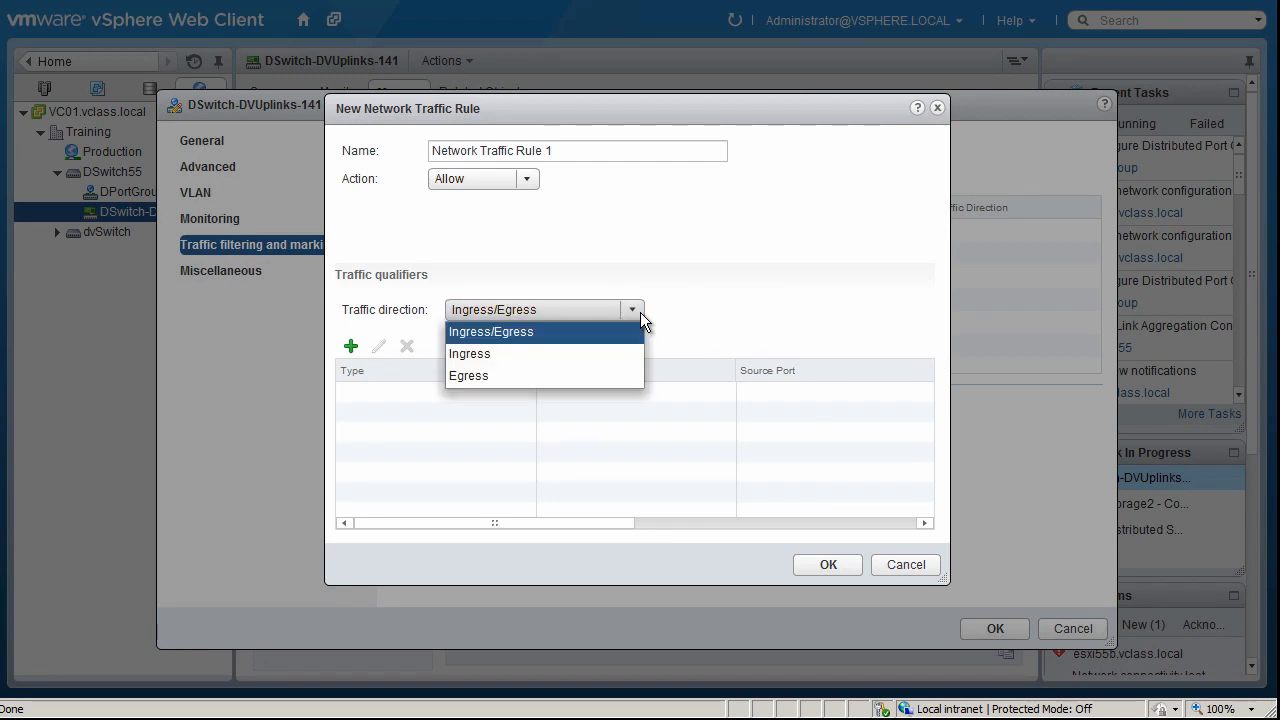
left_click(665, 303)
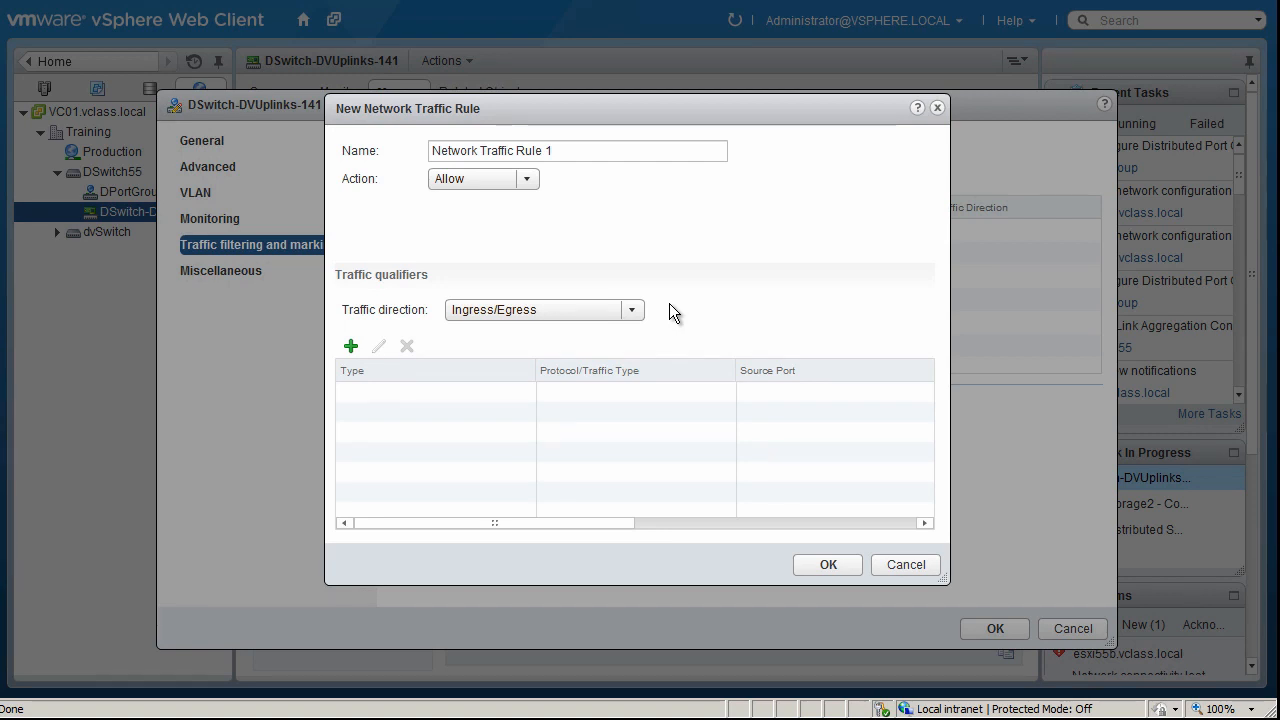
Examine the system traffic types and matching conditions offered by a new system traffic qualifier, and discard it
left_click(352, 347)
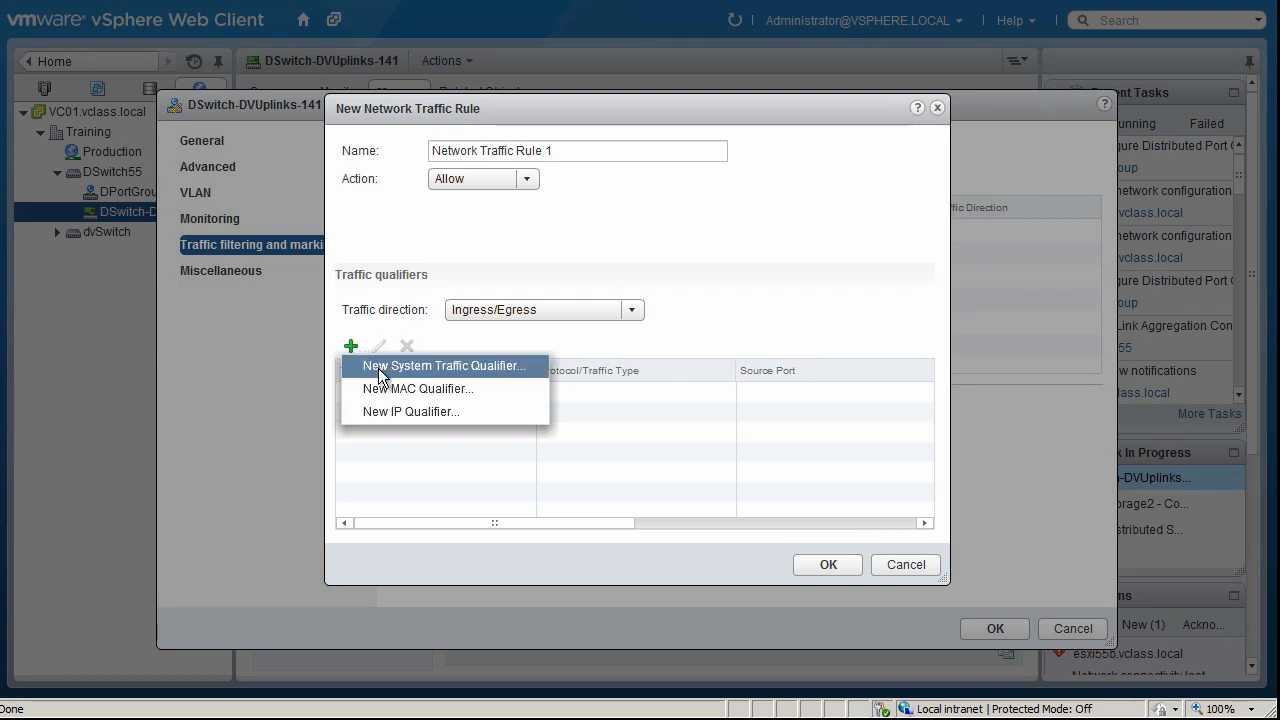
left_click(380, 372)
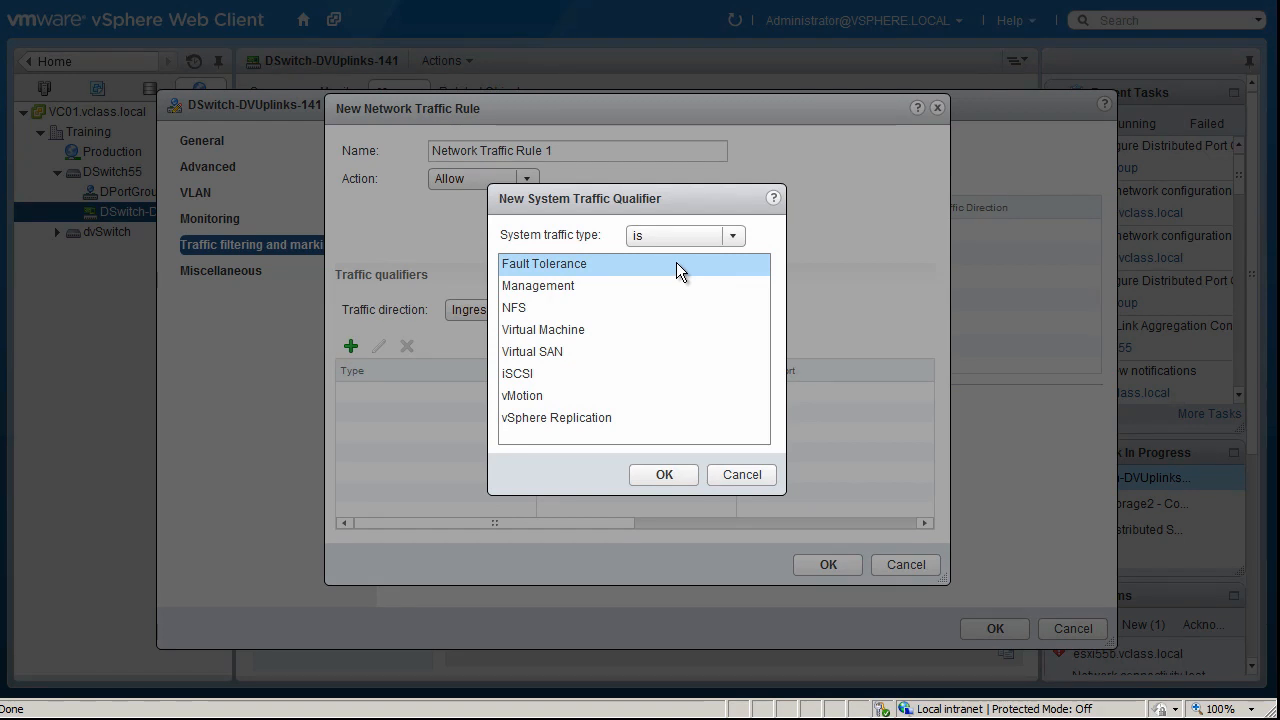
left_click(733, 237)
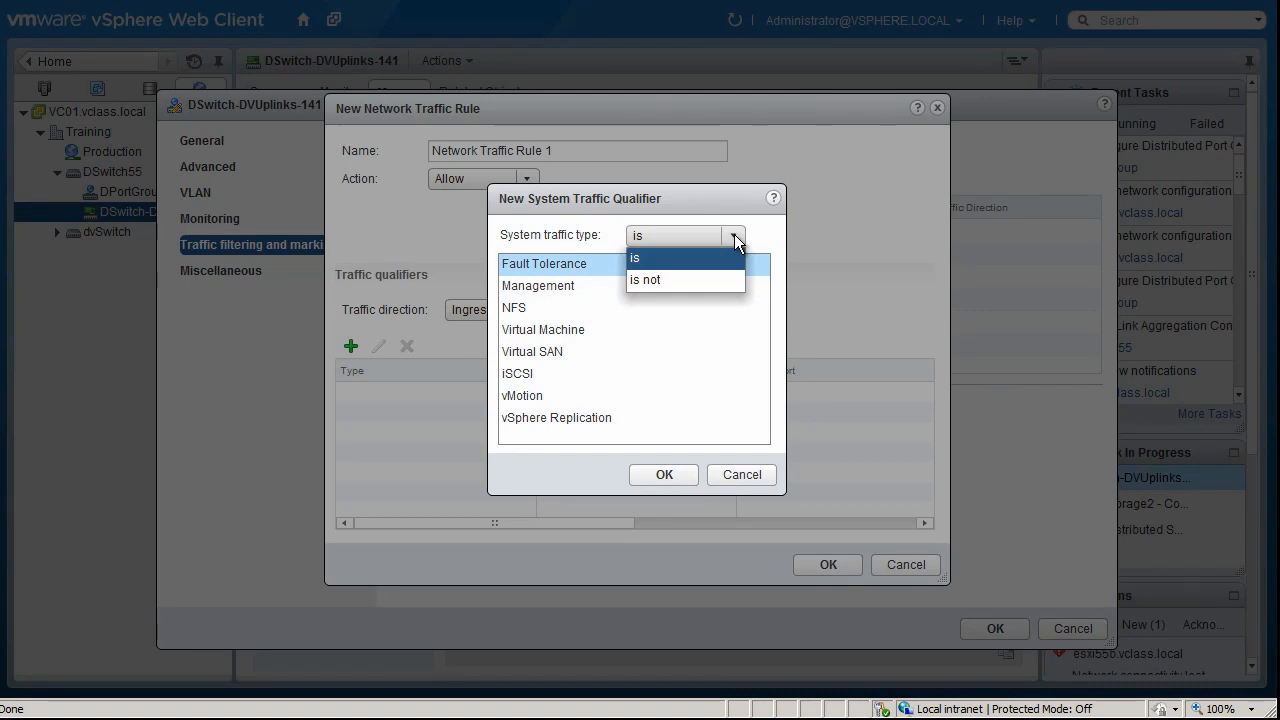
left_click(734, 238)
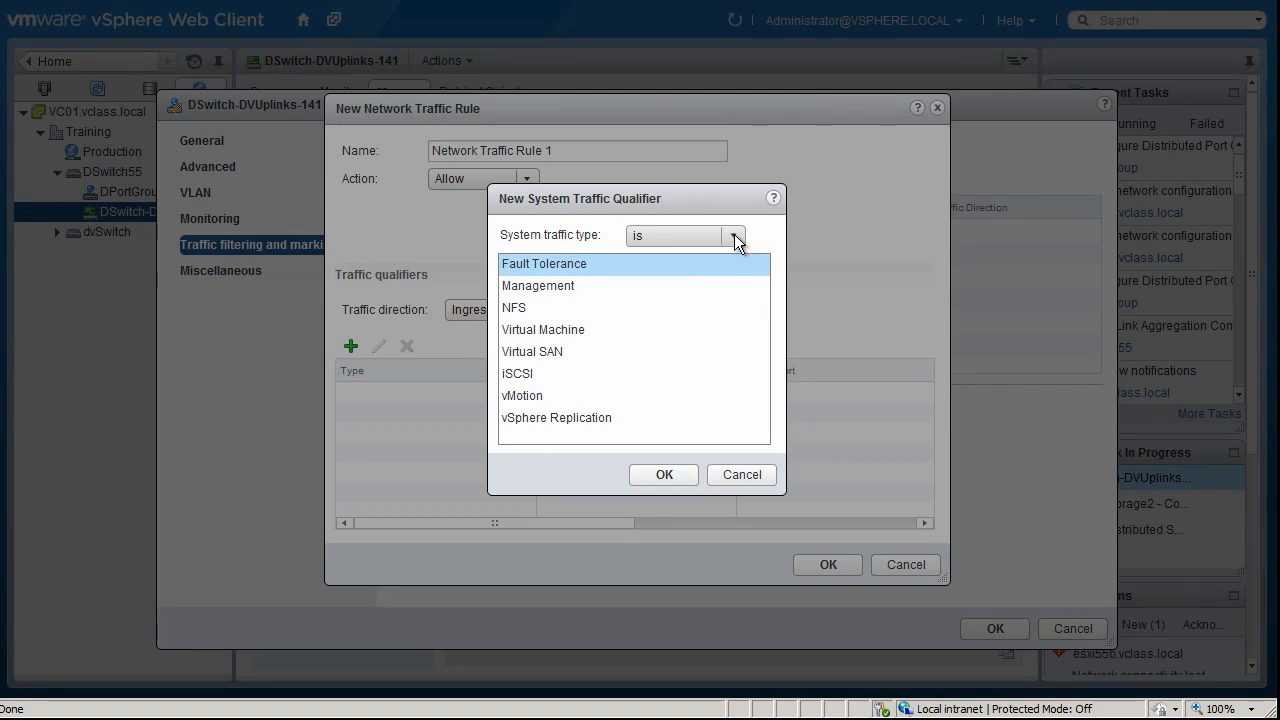
left_click(747, 474)
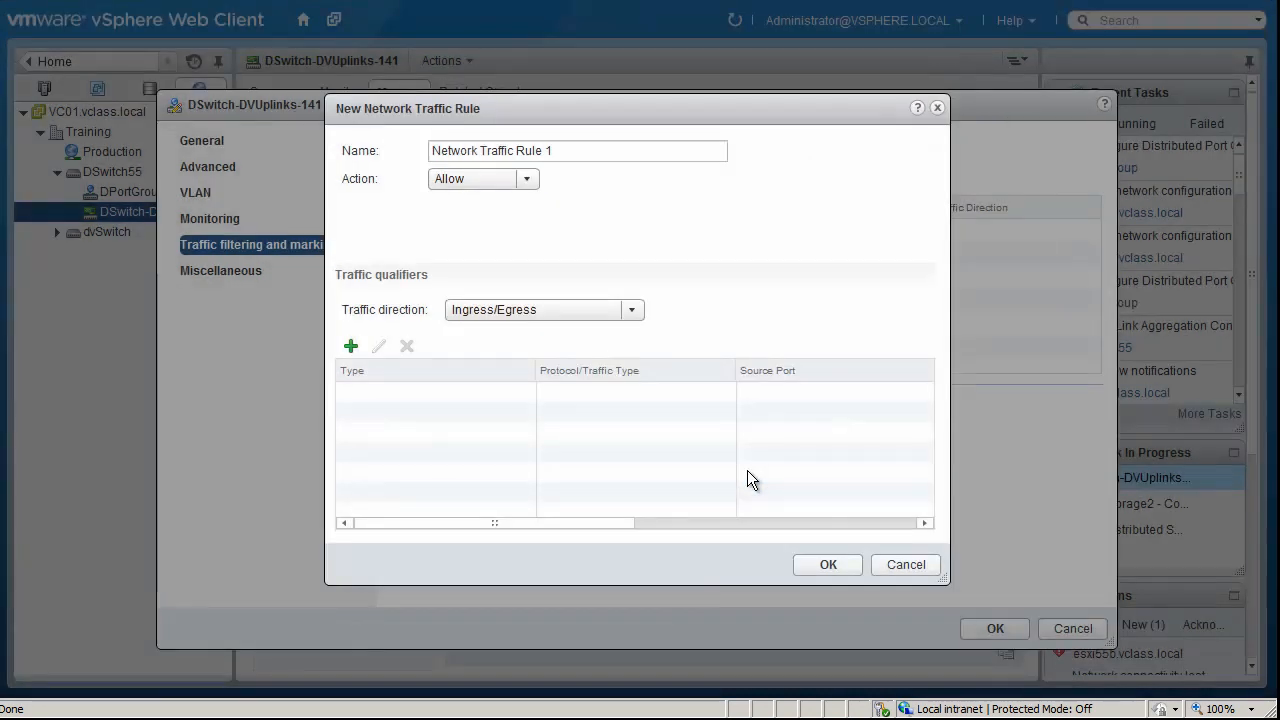
Examine the protocol, VLAN ID and address settings of a new MAC qualifier, and discard it
left_click(352, 346)
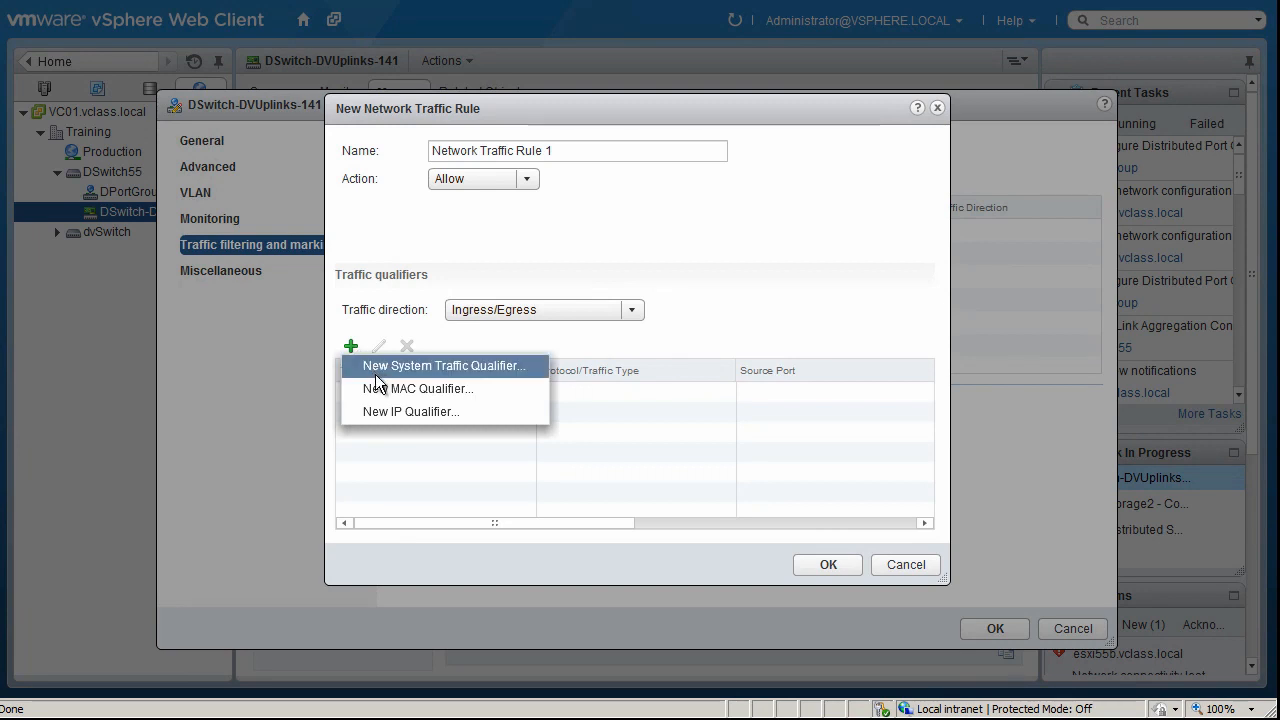
left_click(380, 388)
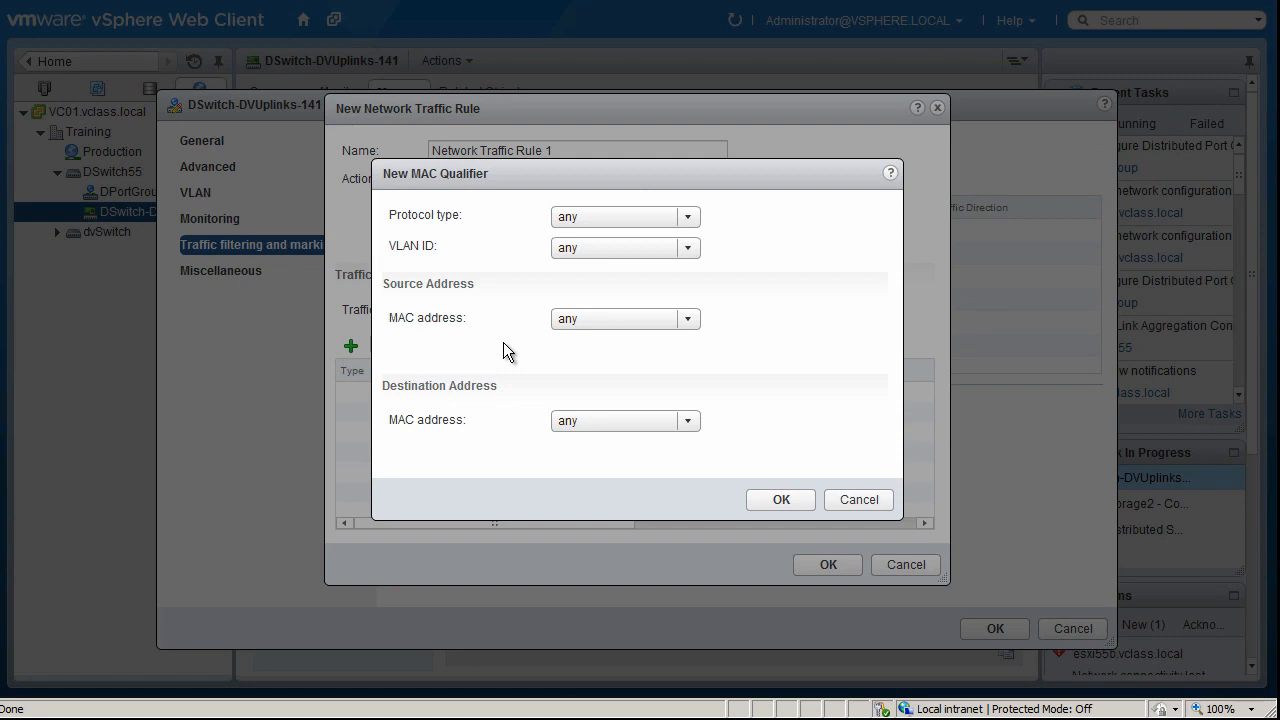
left_click(855, 498)
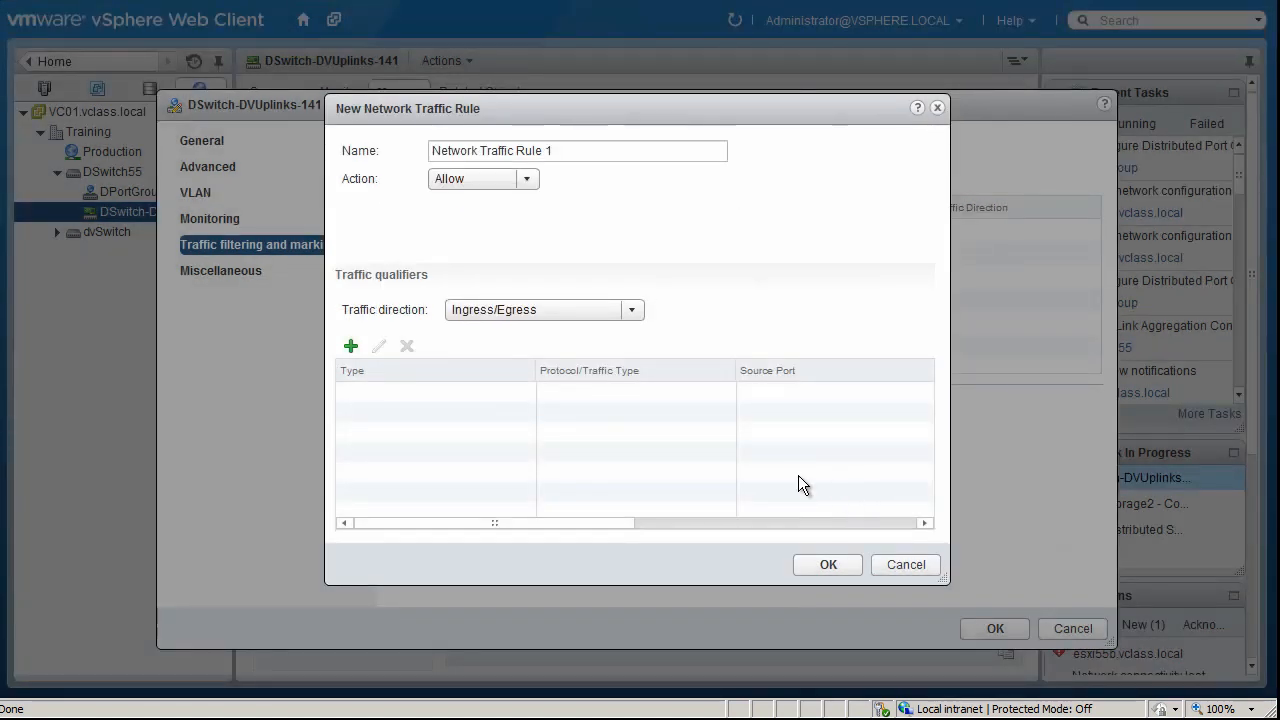
Examine the protocol choices and the port and address settings of a new IP qualifier, and discard it
left_click(351, 347)
left_click(400, 411)
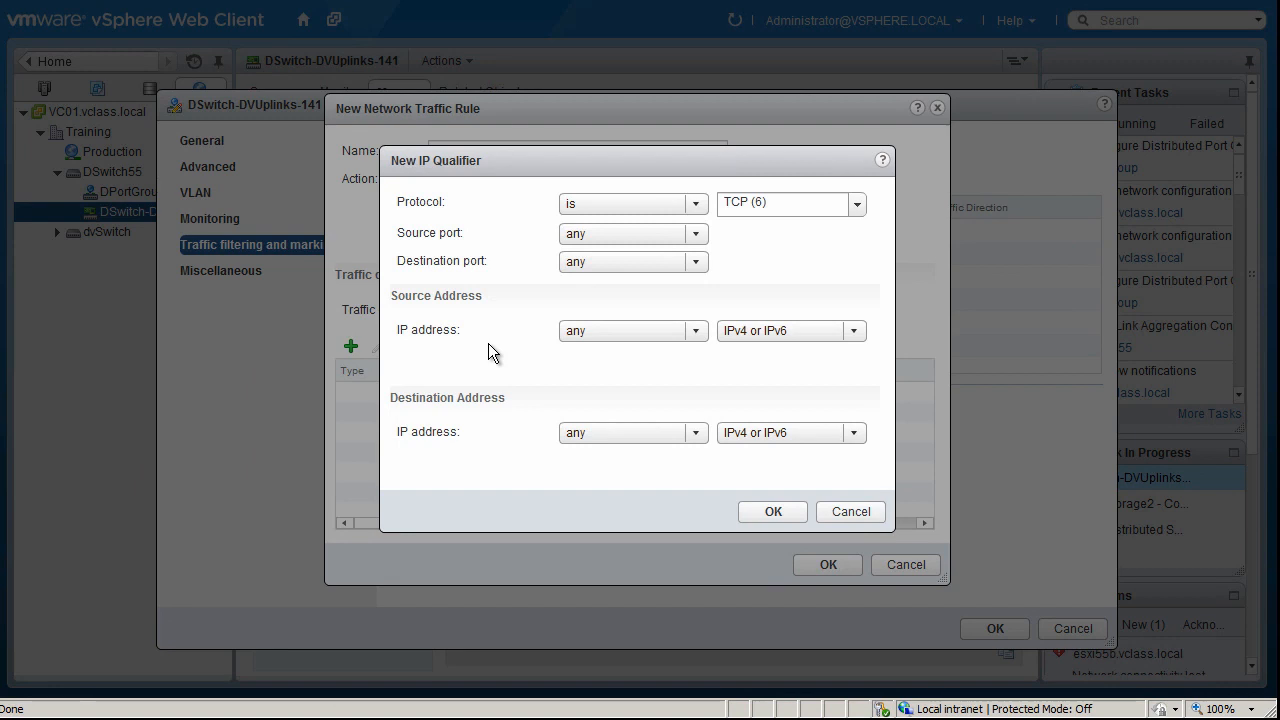
left_click(857, 204)
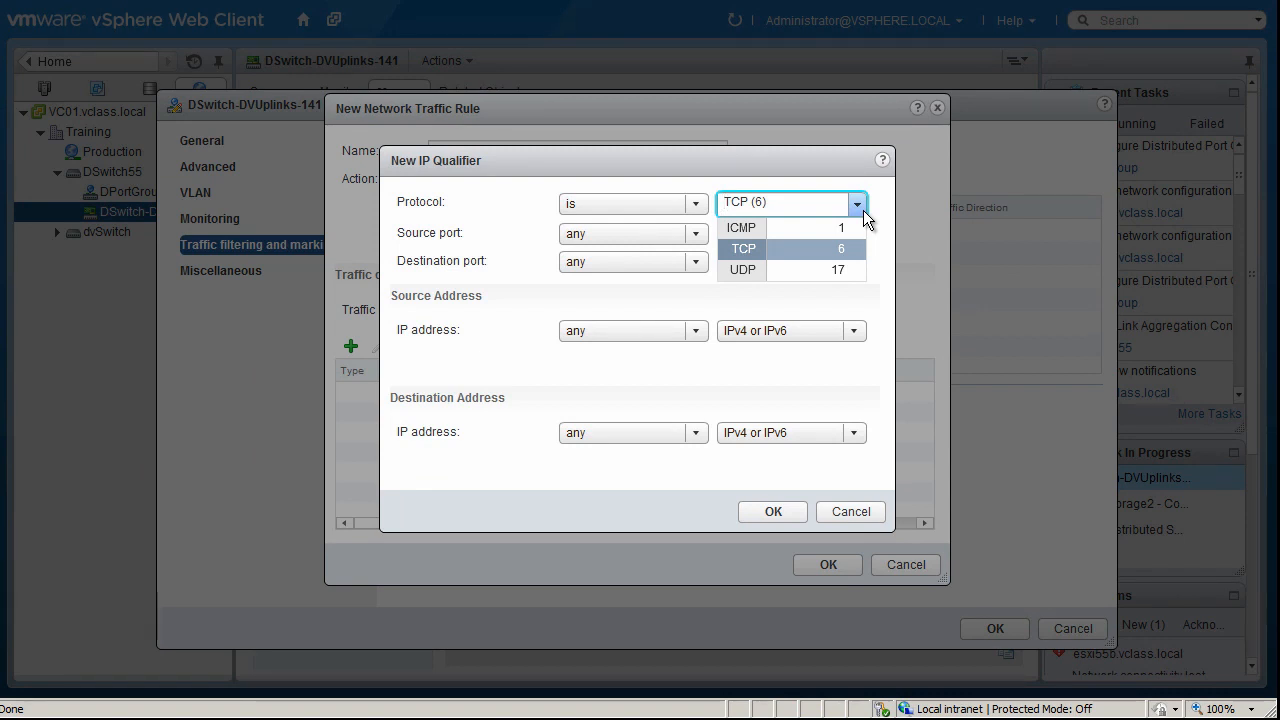
left_click(863, 210)
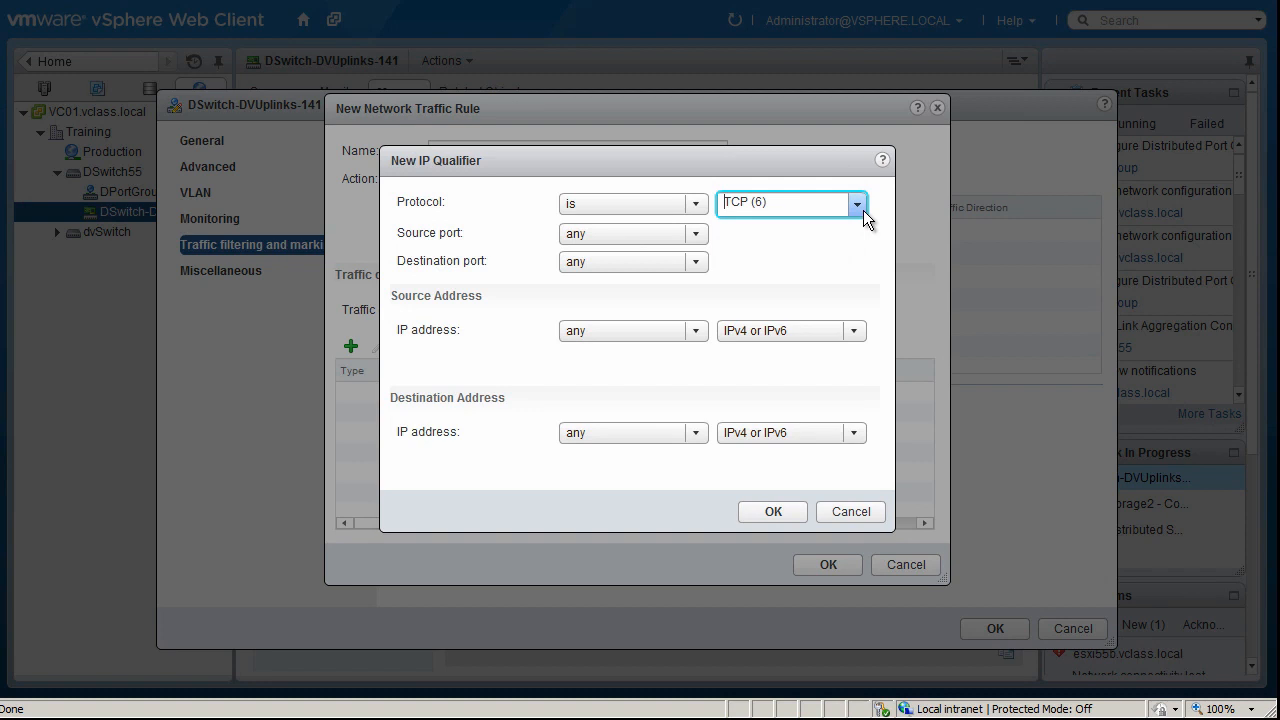
left_click(860, 513)
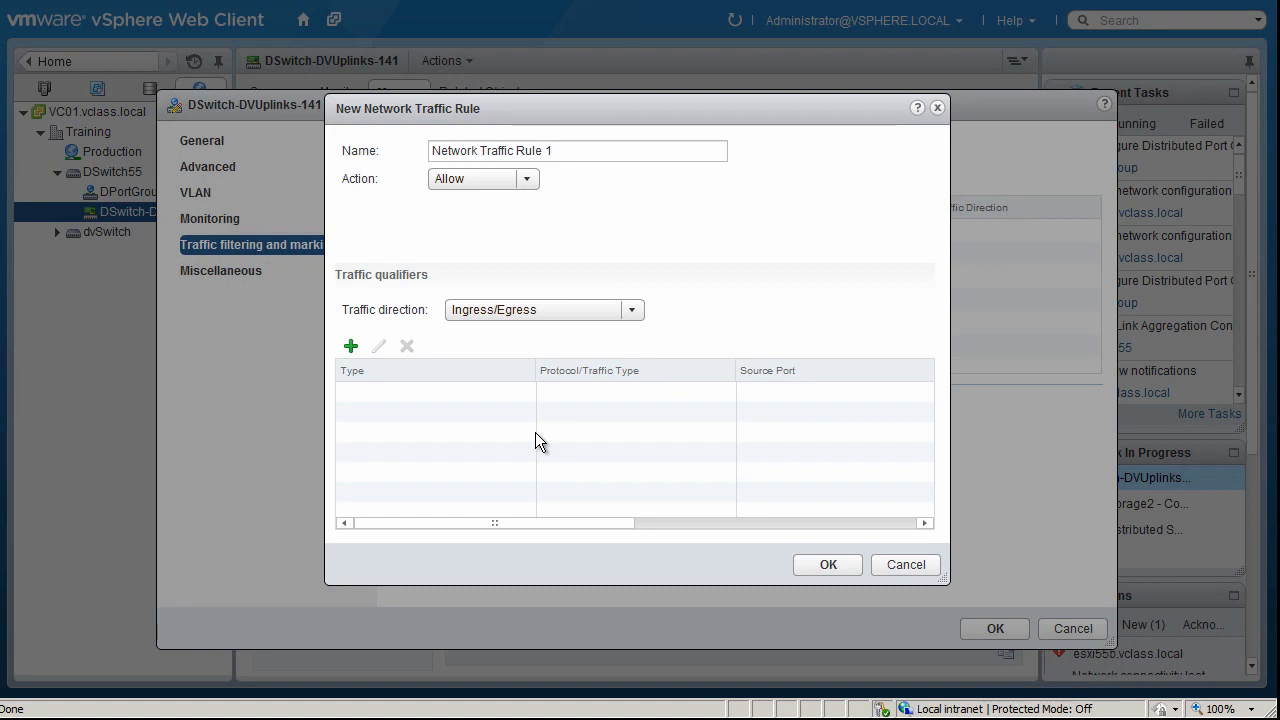
Set the traffic rule's action to Tag and check the CoS value range, leaving the CoS tag update off
left_click(525, 181)
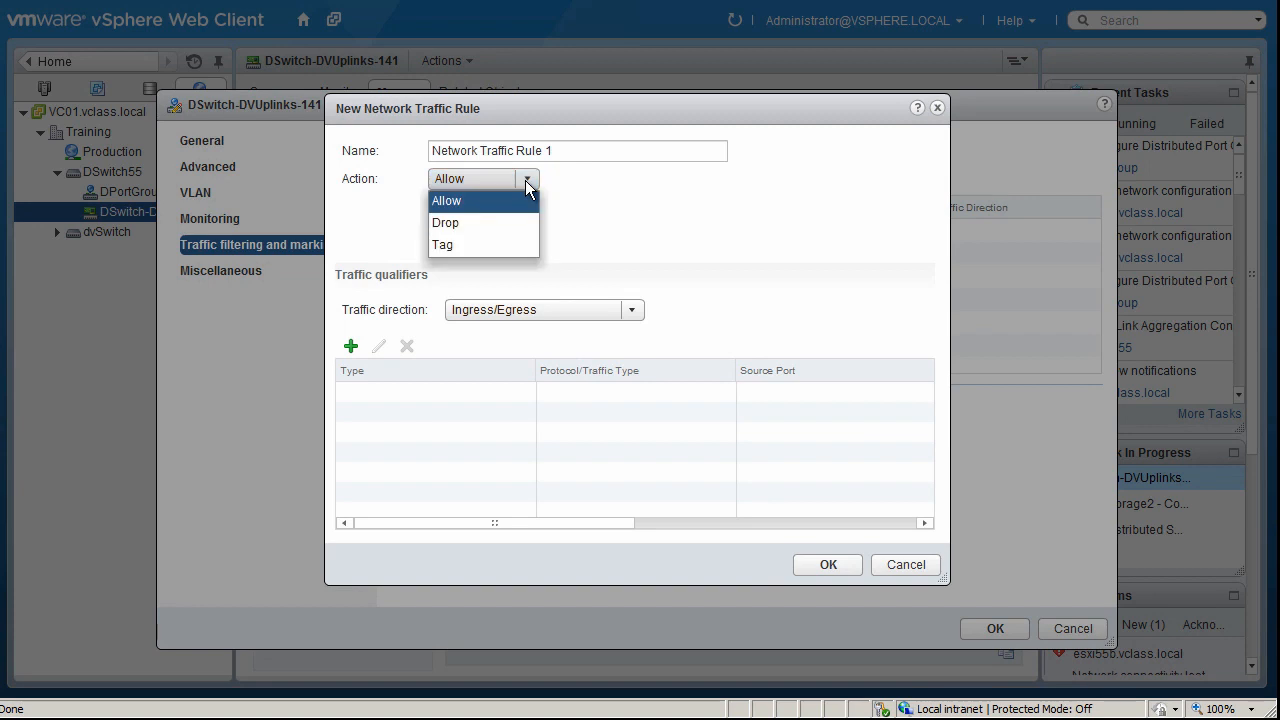
left_click(455, 241)
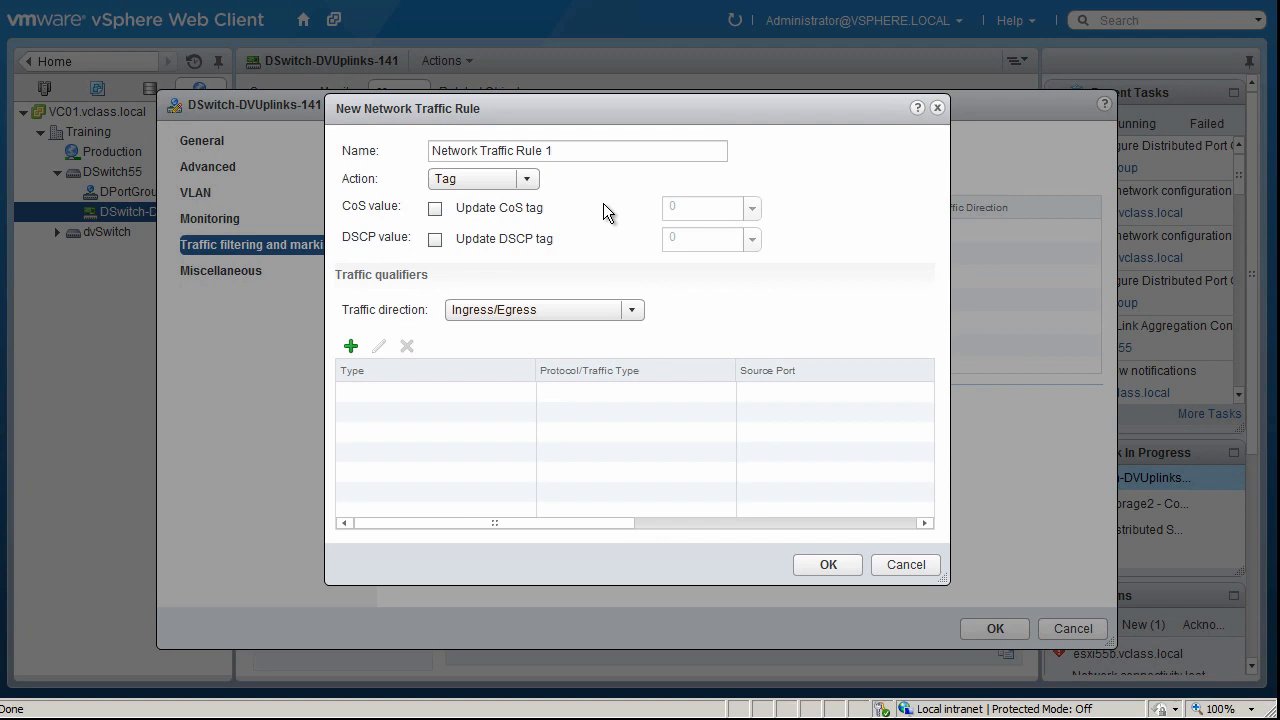
left_click(435, 210)
left_click(752, 209)
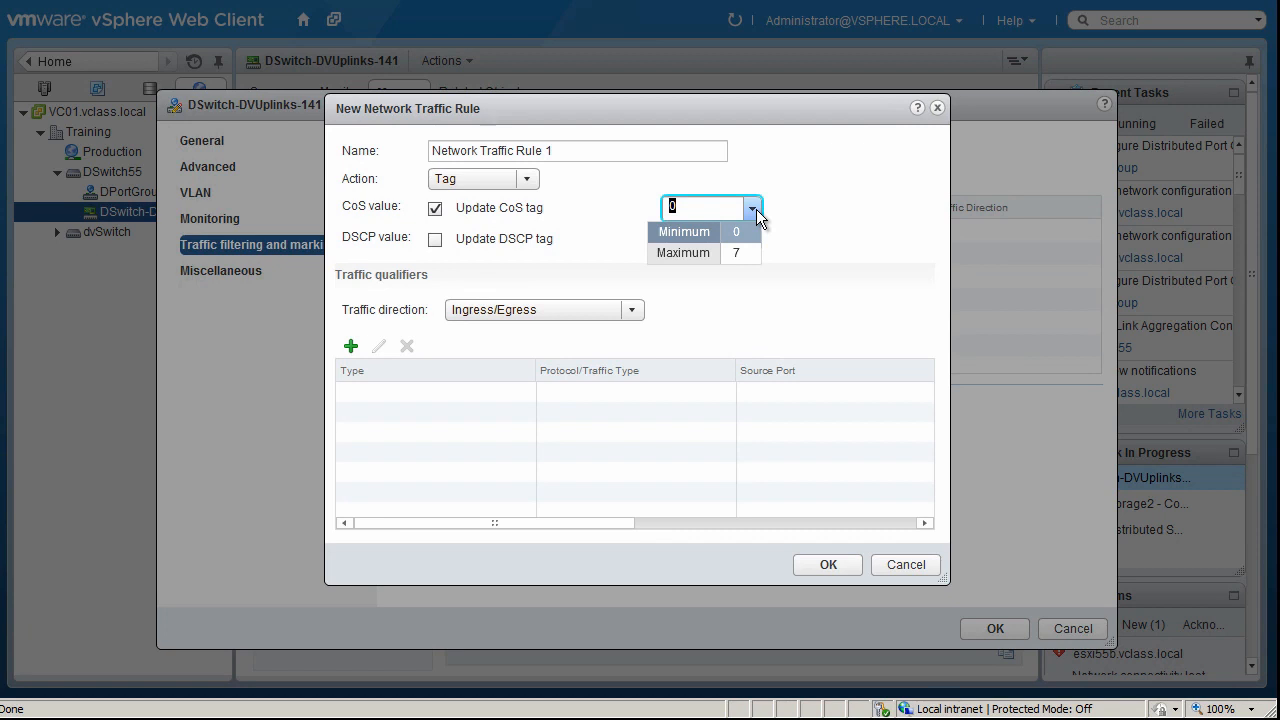
left_click(754, 210)
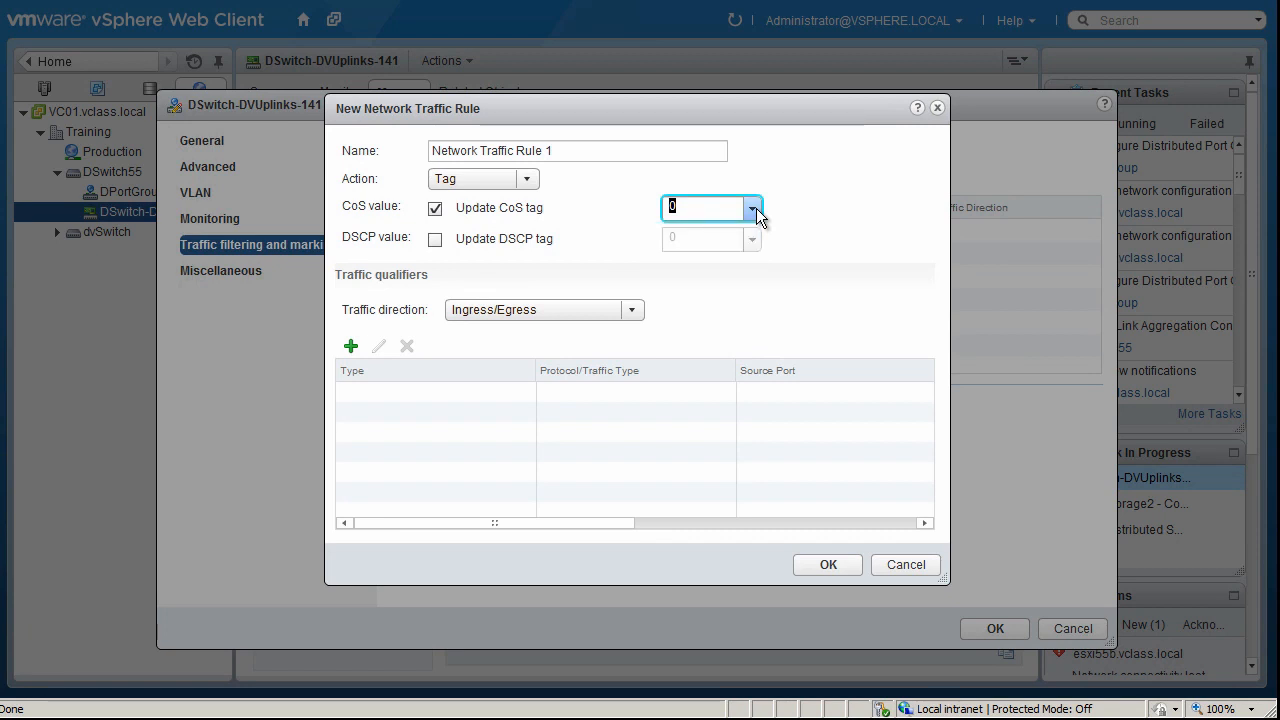
left_click(436, 209)
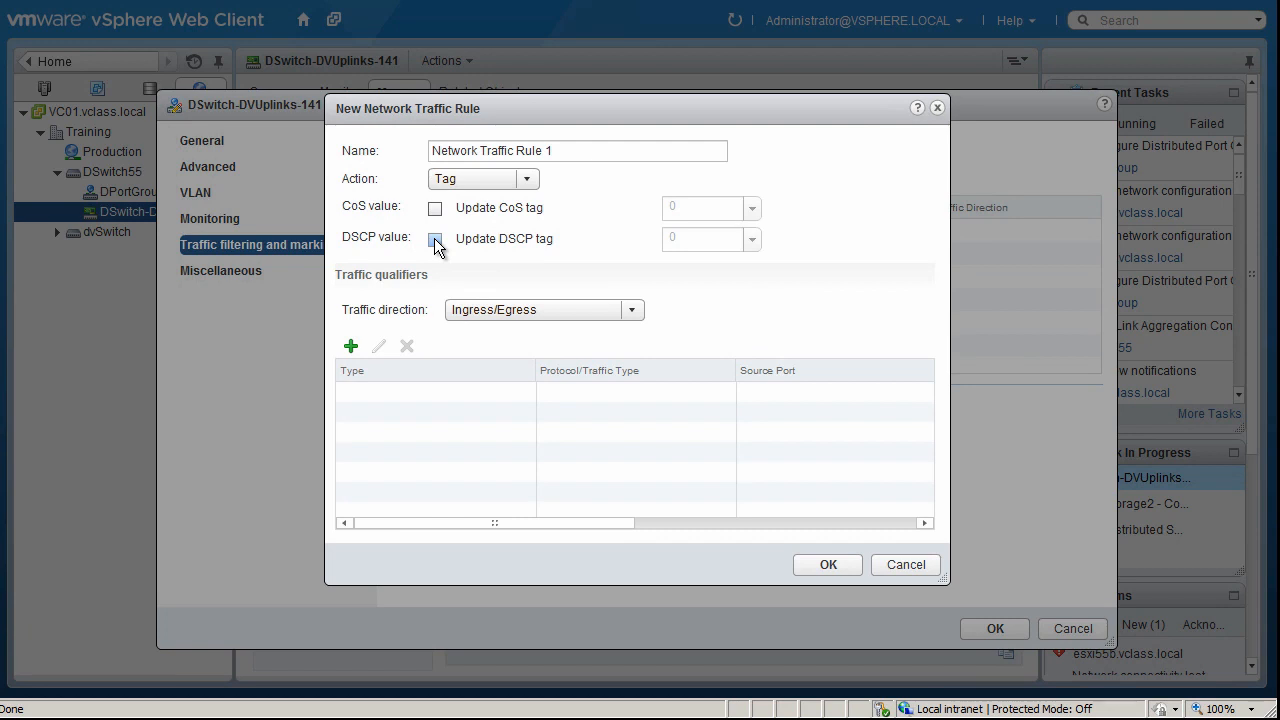
Enable the DSCP tag update for the traffic rule and check its available value range
left_click(434, 238)
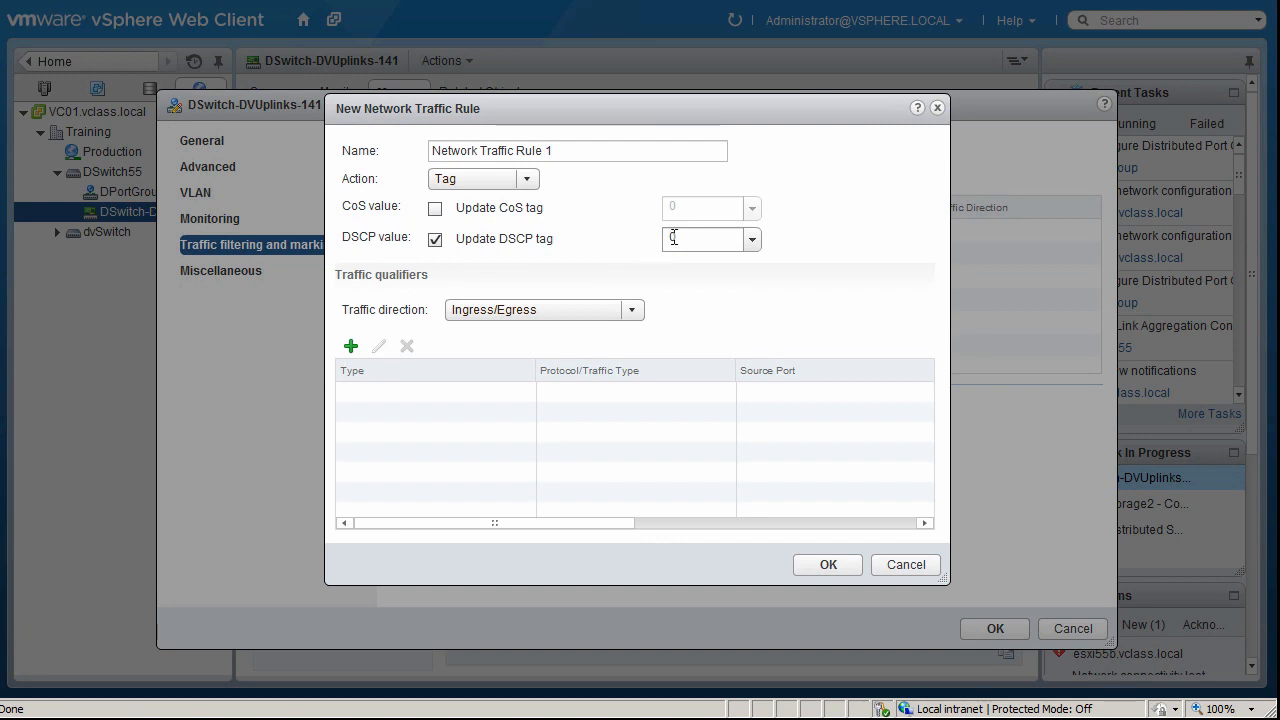
left_click(755, 246)
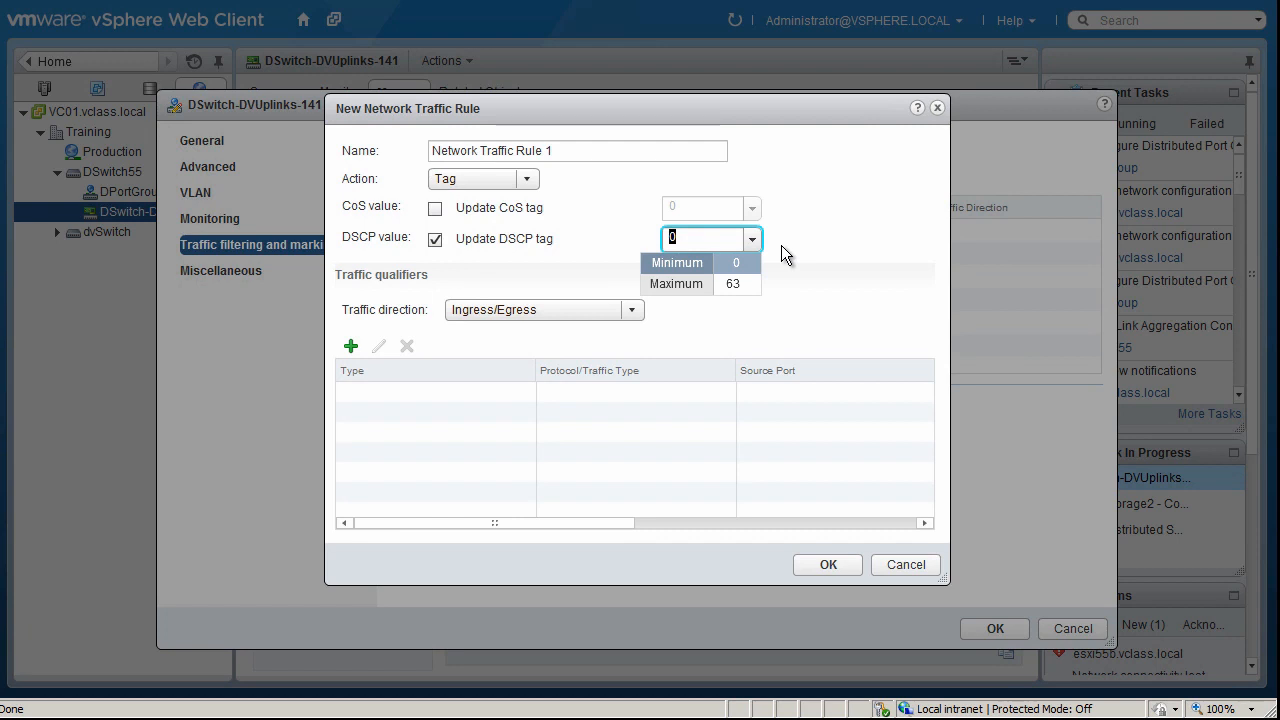
left_click(781, 246)
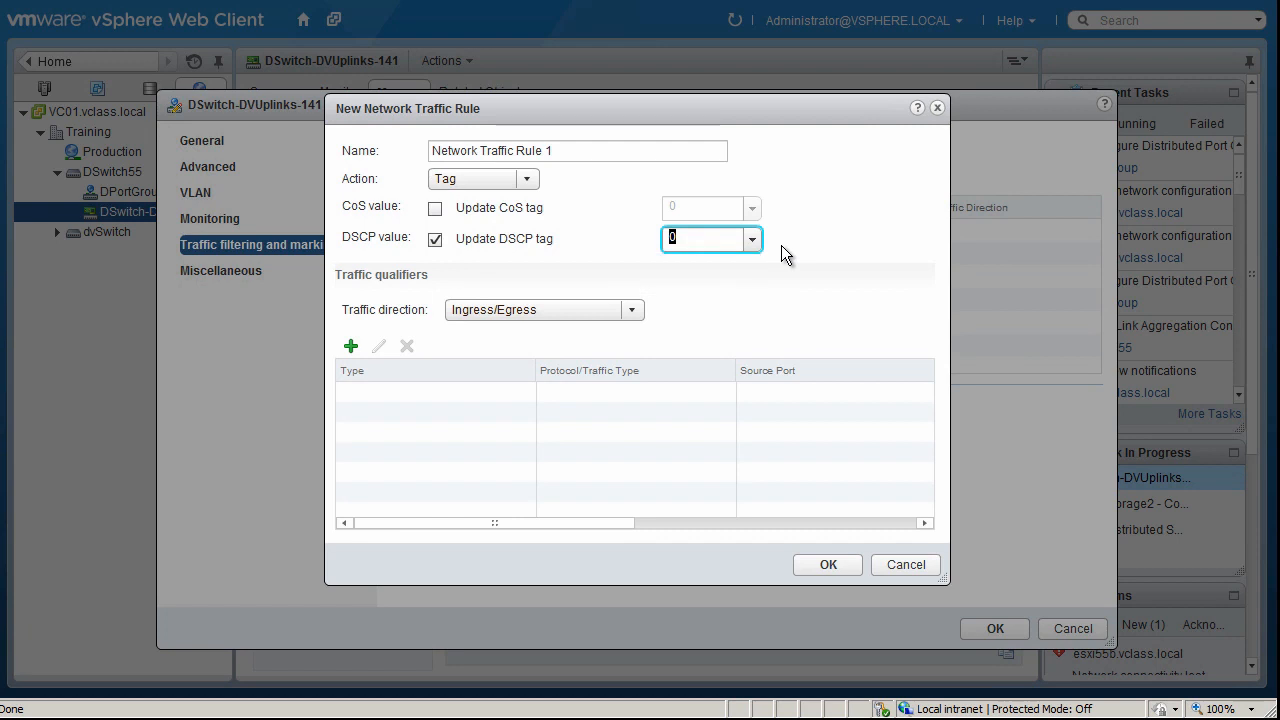
left_click(444, 241)
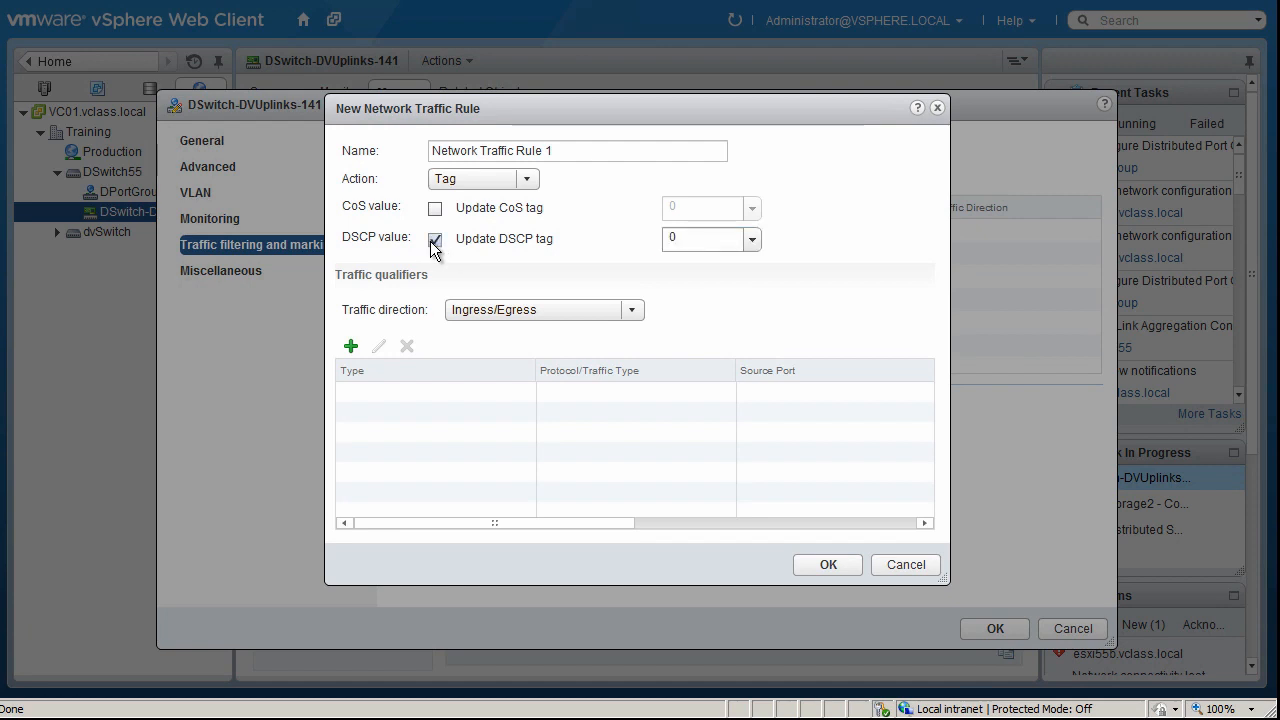